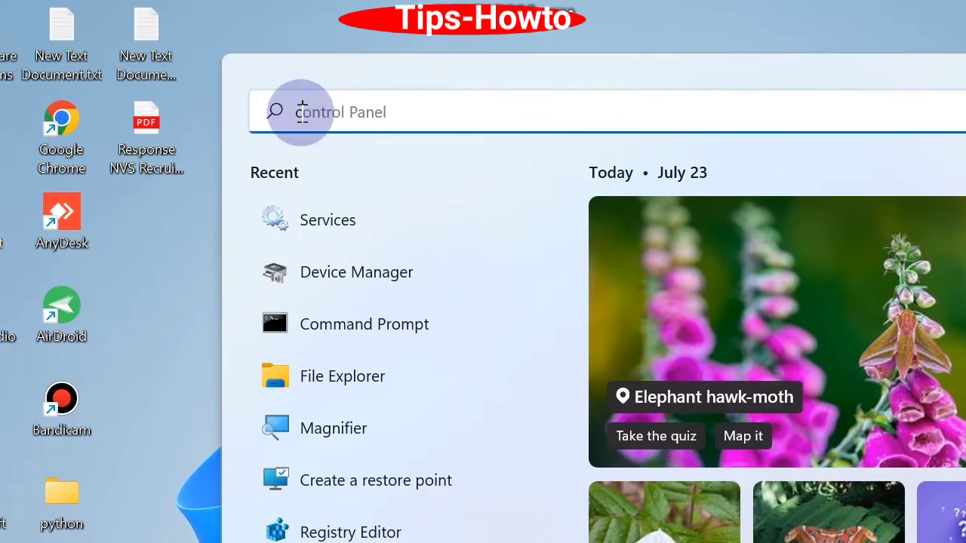
# Open Control Panel and go to the Power Options page for choosing what the power button does
pyautogui.write('cp')
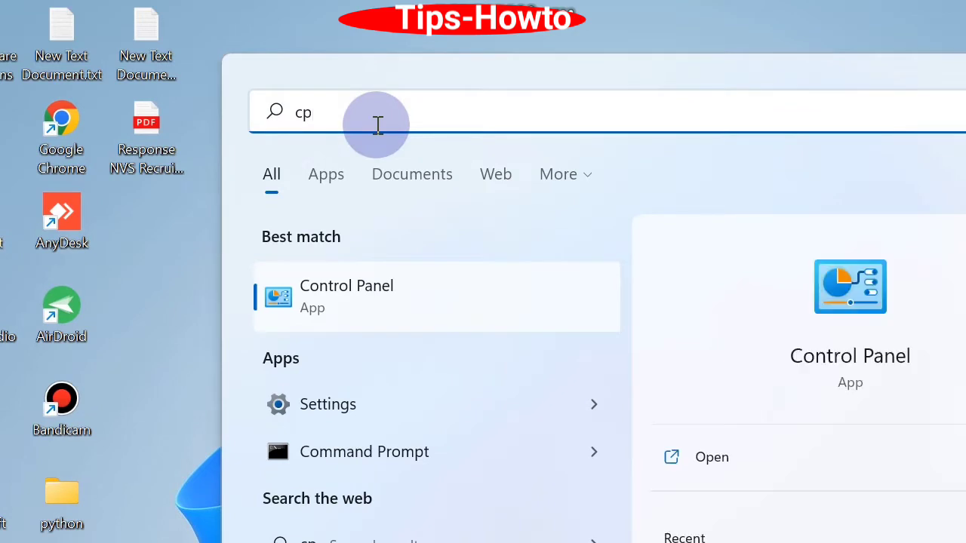
pyautogui.click(335, 298)
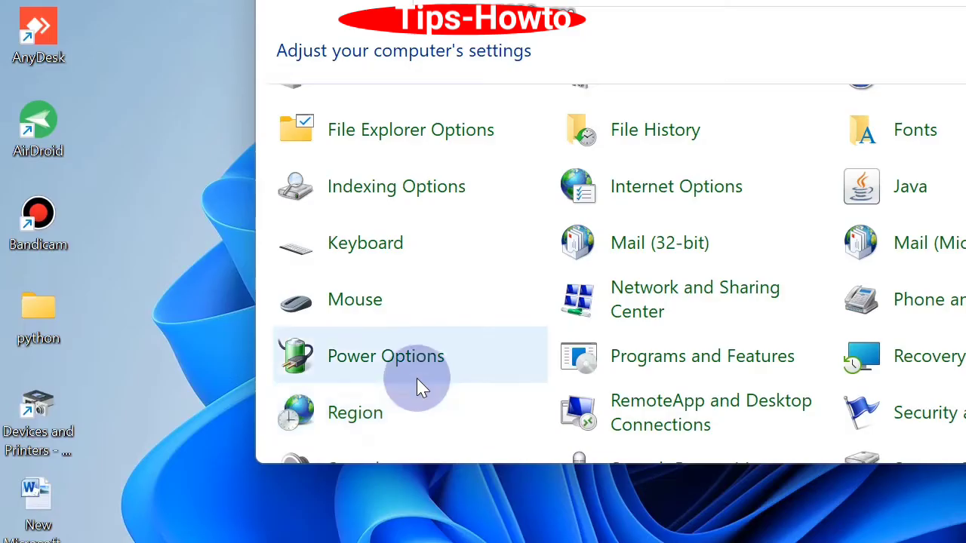
pyautogui.scroll(-3, 417, 377)
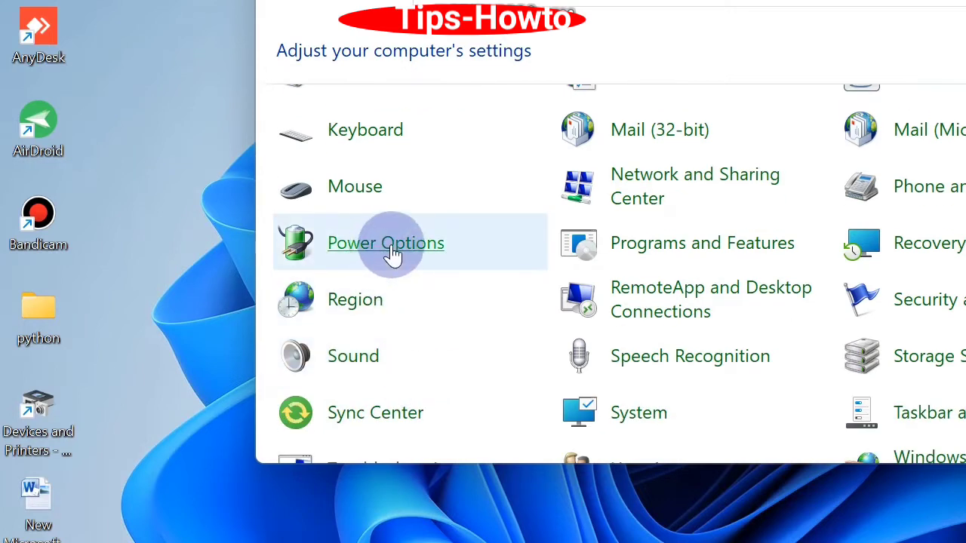
pyautogui.click(383, 254)
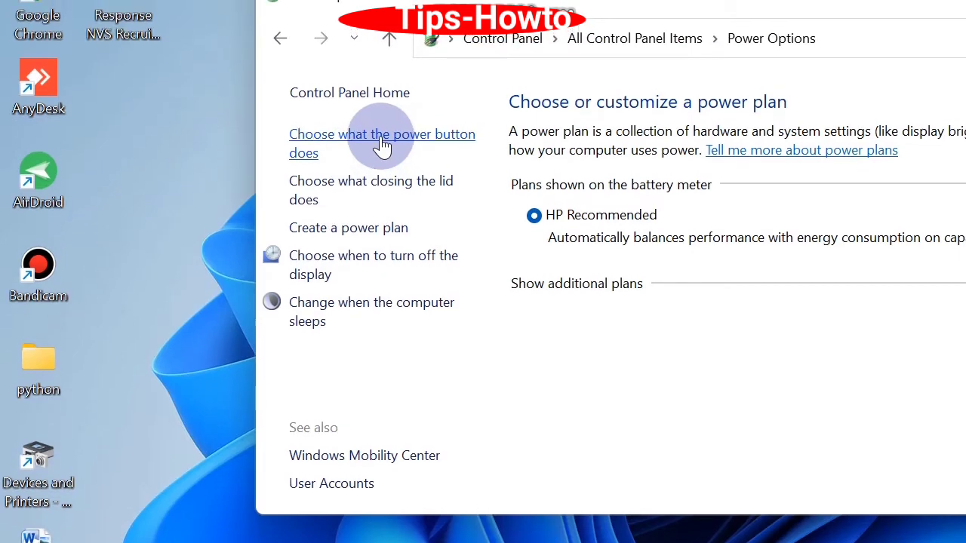
pyautogui.click(383, 99)
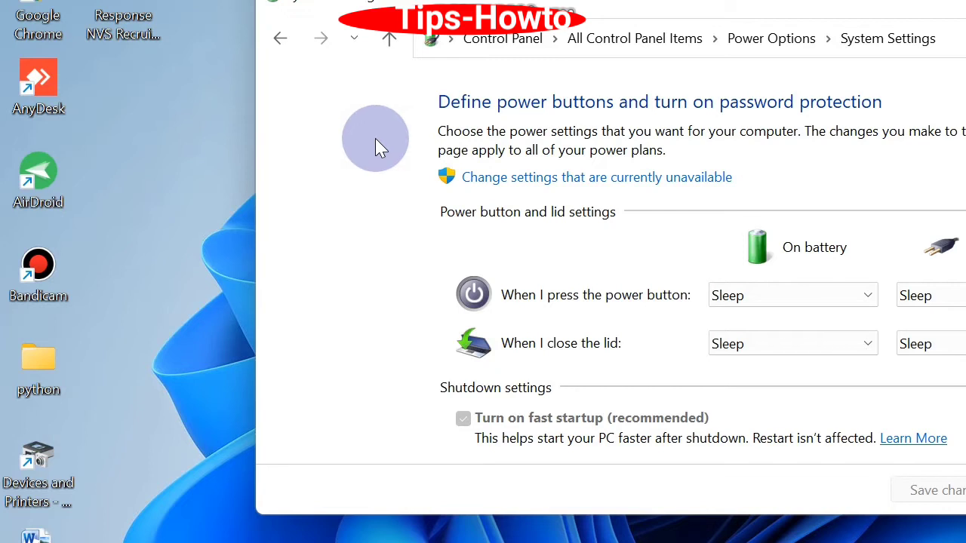
# Unlock the currently unavailable power settings and turn off fast startup in the shutdown settings
pyautogui.click(592, 177)
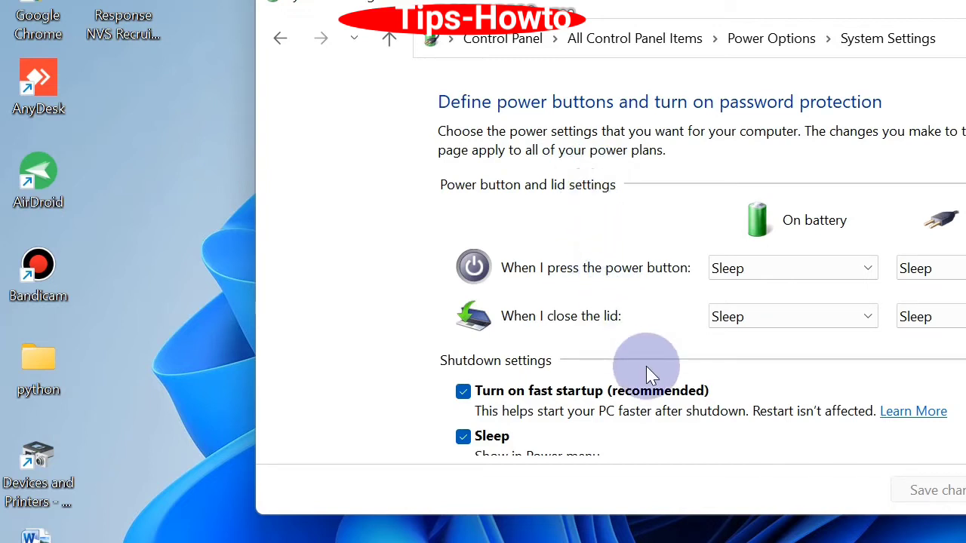
pyautogui.scroll(-1, 646, 370)
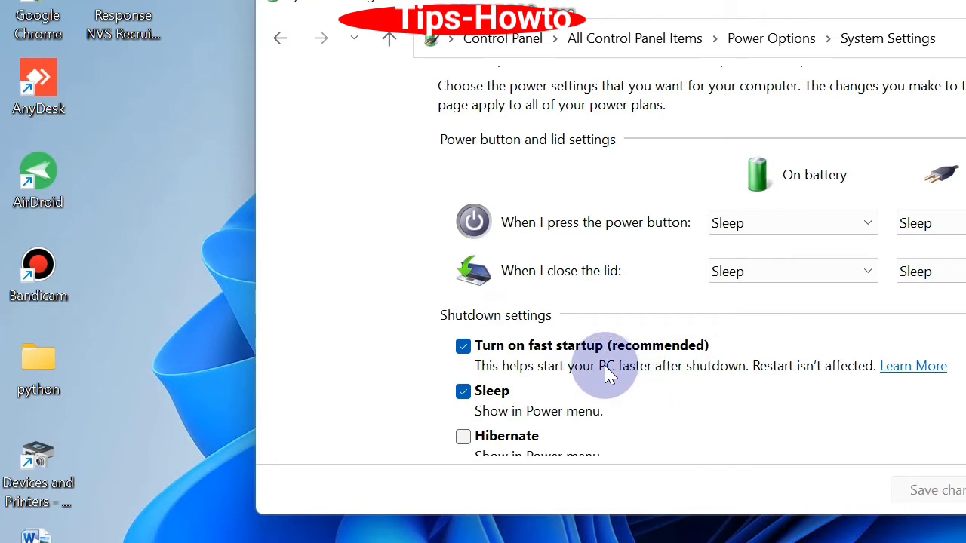
pyautogui.click(462, 345)
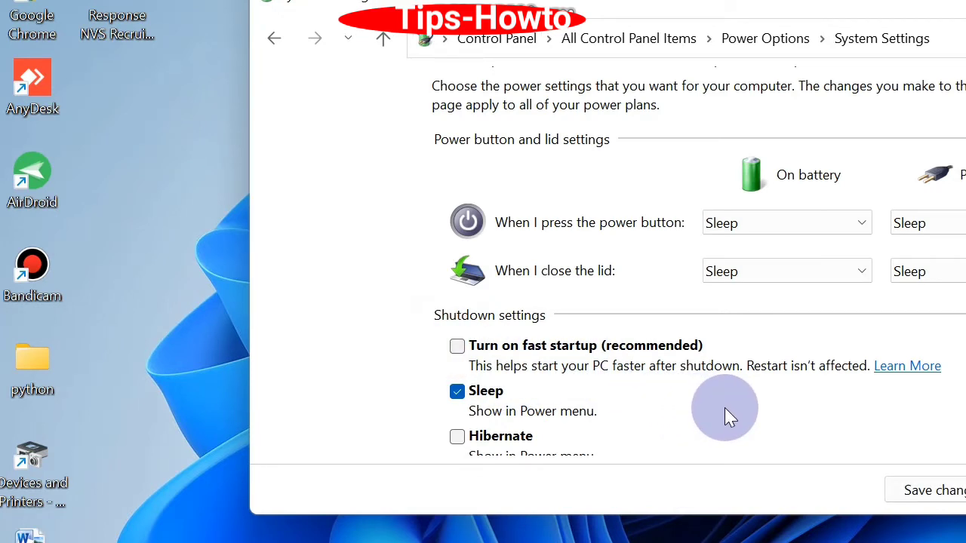
pyautogui.scroll(-2, 724, 415)
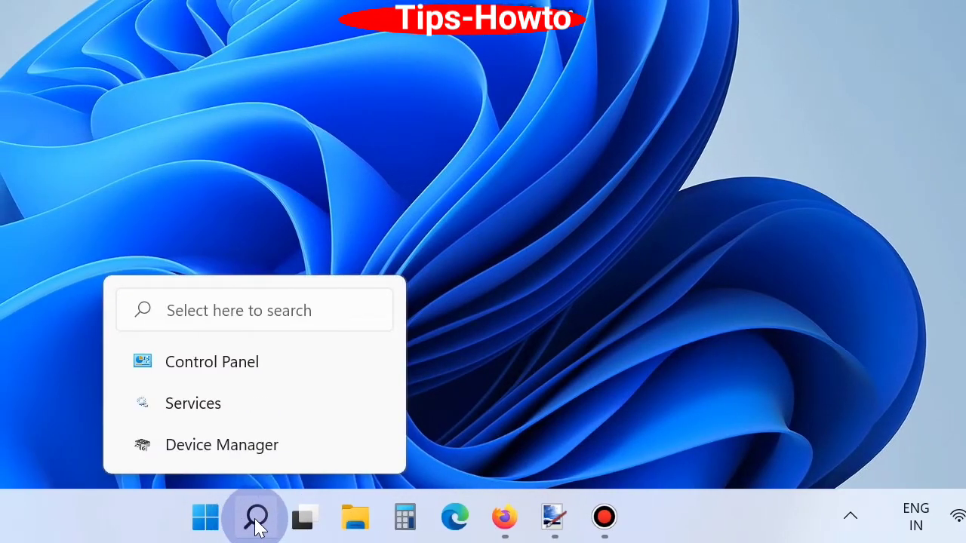
# Search for msconfig, open System Configuration and hide all Microsoft services in its services list
pyautogui.click(256, 524)
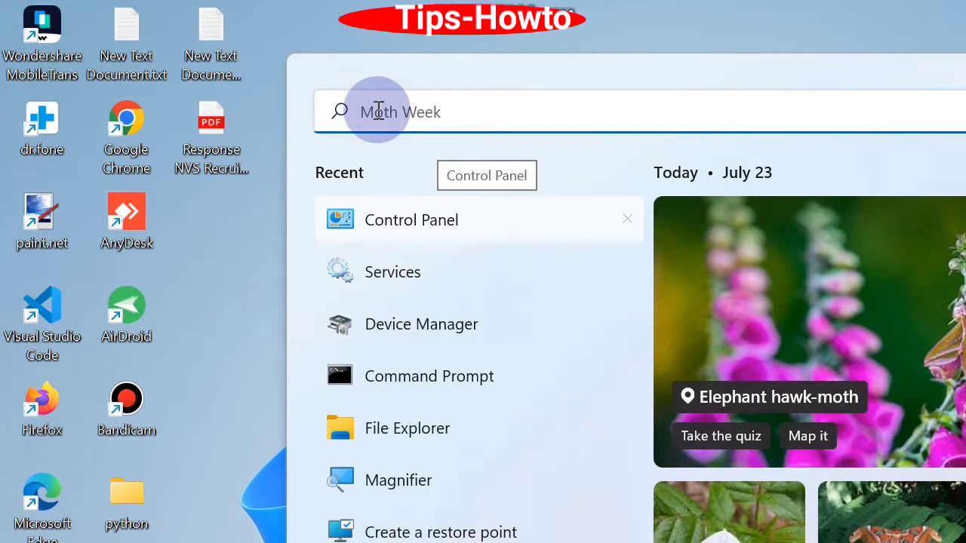
pyautogui.write('msconfi')
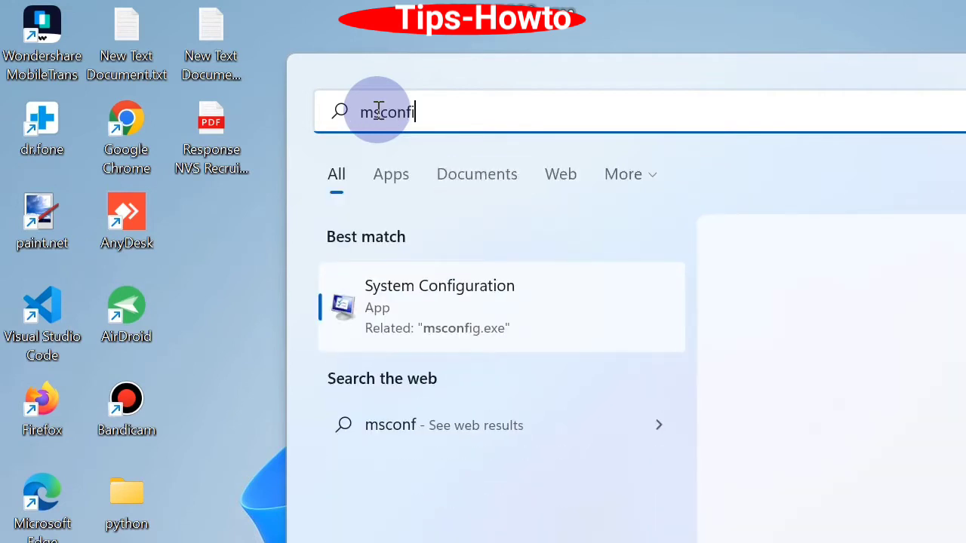
pyautogui.write('g')
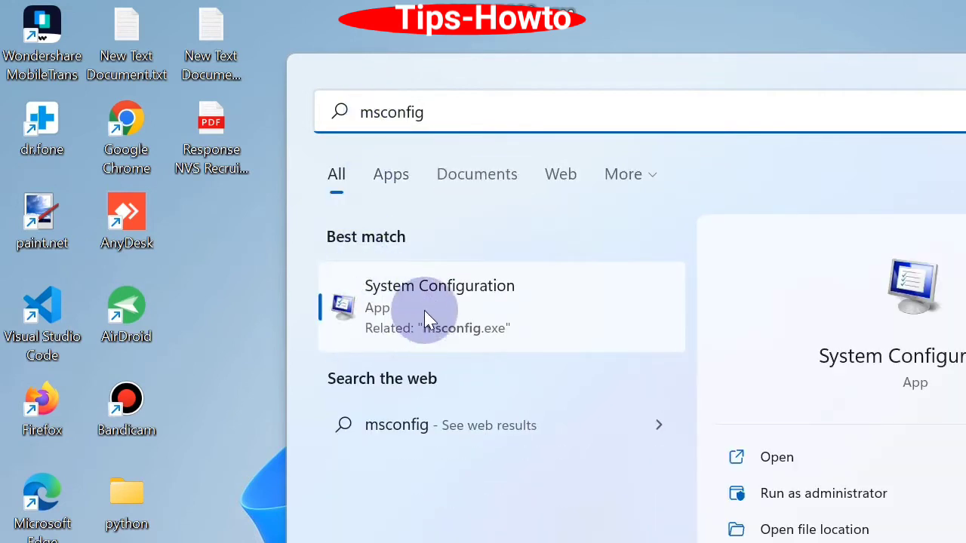
pyautogui.click(423, 309)
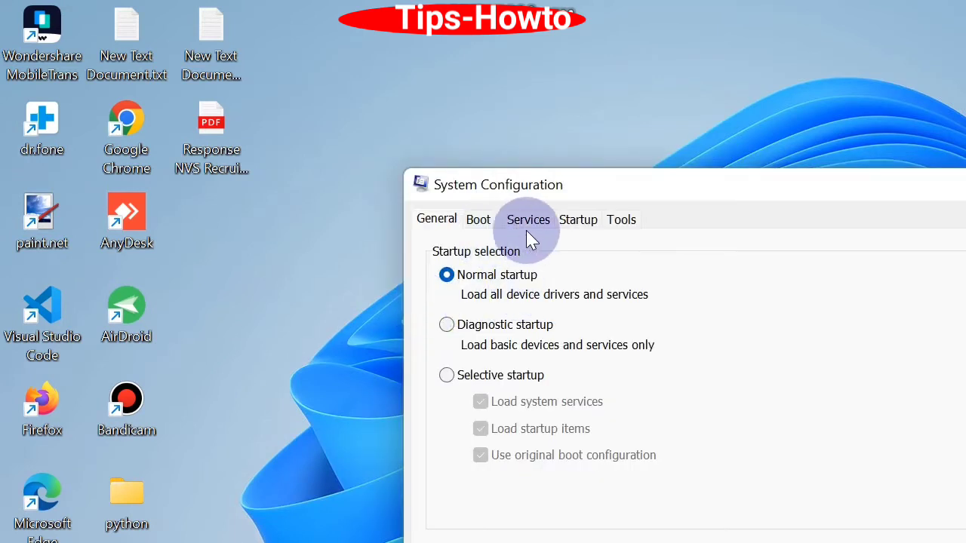
pyautogui.click(528, 221)
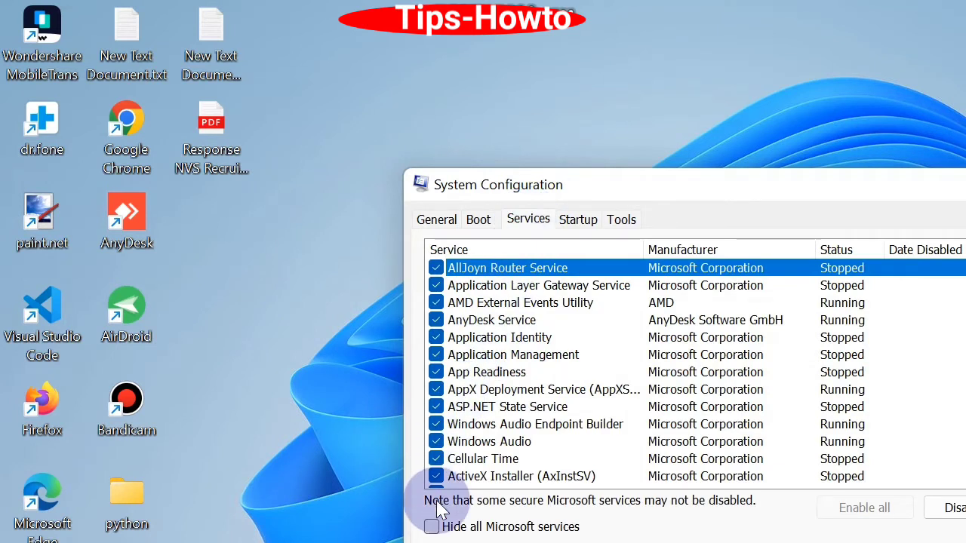
pyautogui.click(432, 527)
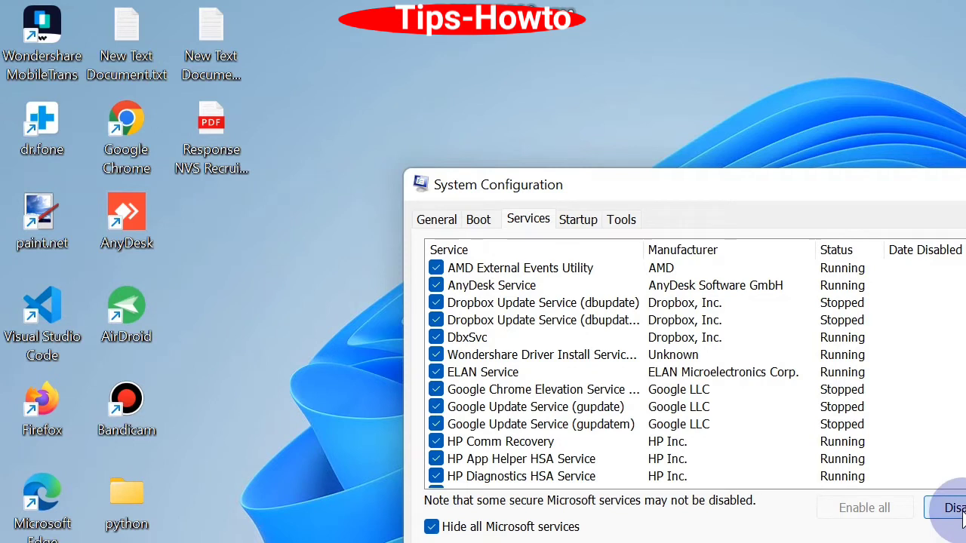
# Open Task Manager's startup apps list from System Configuration and bring up the actions for WSAppHelper
pyautogui.click(578, 220)
pyautogui.click(706, 291)
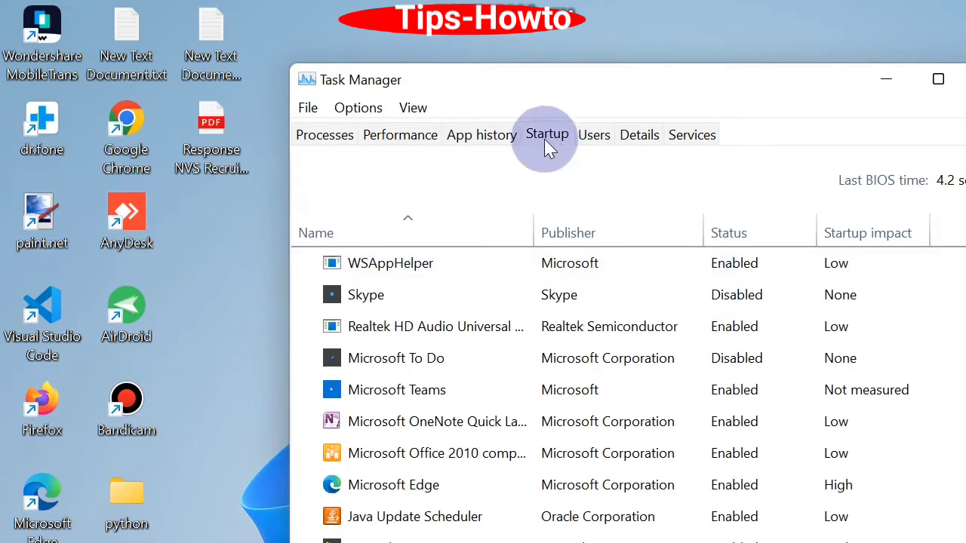
pyautogui.click(607, 263)
pyautogui.rightClick(607, 263)
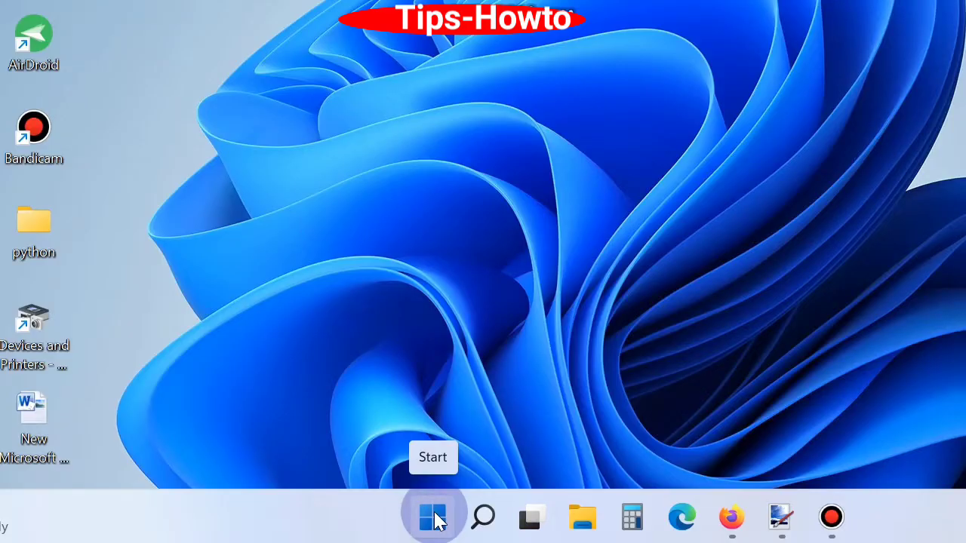
# Bring up the system's shut down or sign out options
pyautogui.rightClick(436, 521)
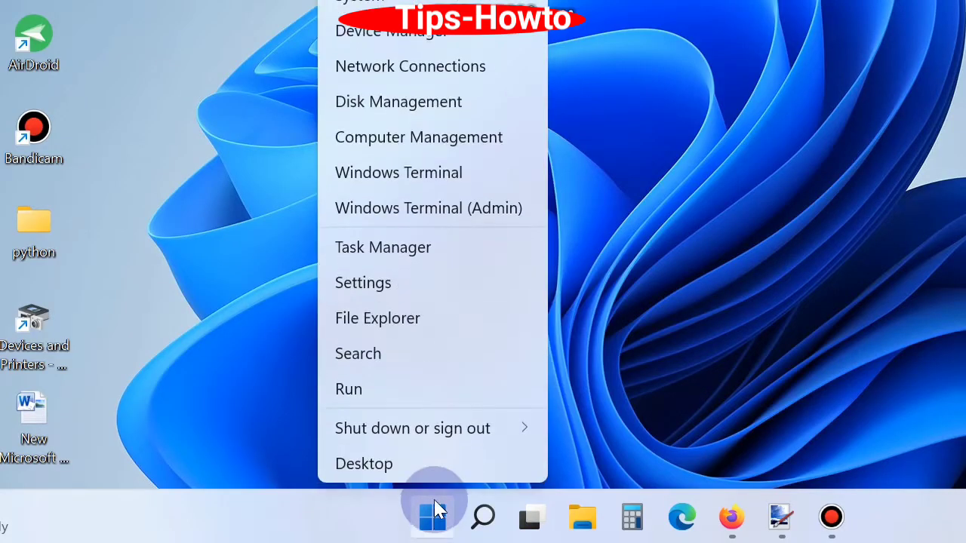
pyautogui.moveTo(442, 436)
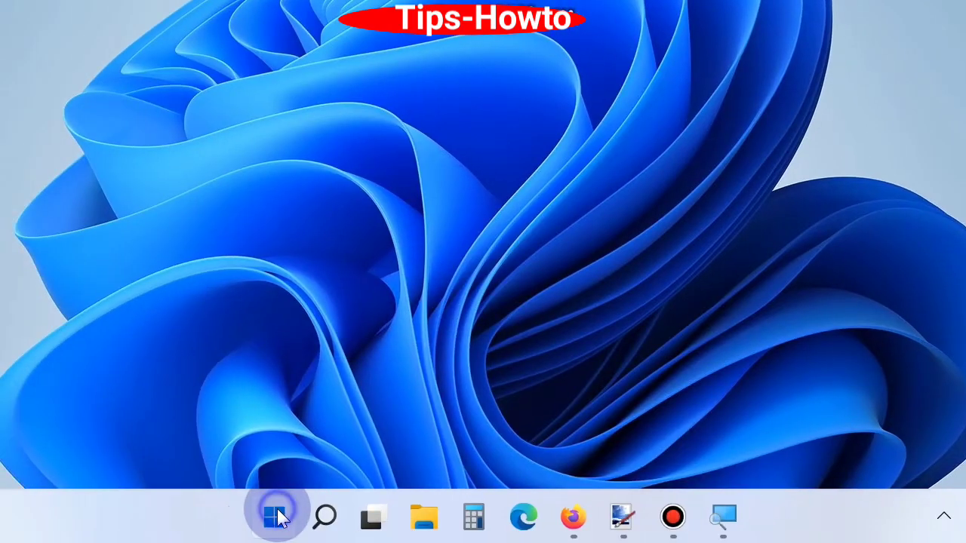
# Launch the memory diagnostic by executing mdsched from the Run dialog
pyautogui.rightClick(278, 517)
pyautogui.click(243, 388)
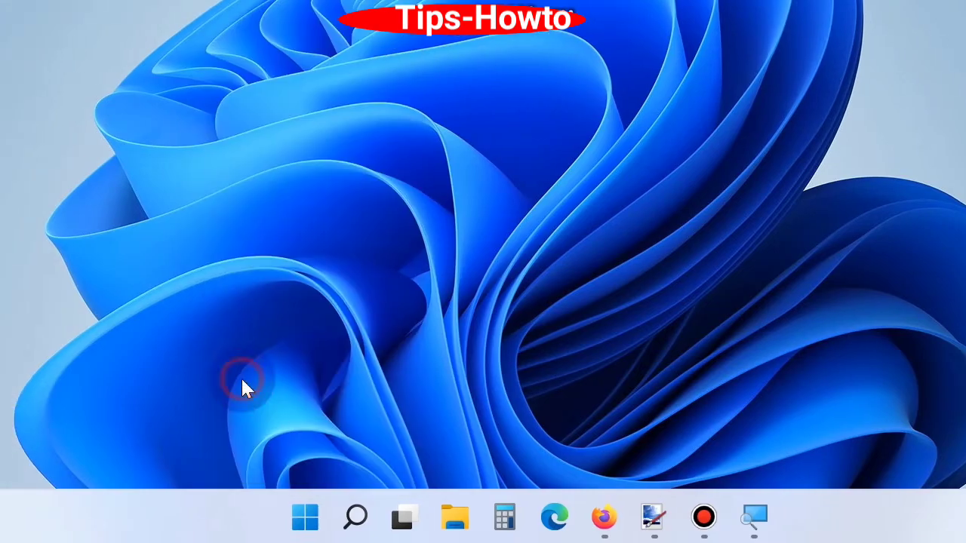
pyautogui.write('mdsche')
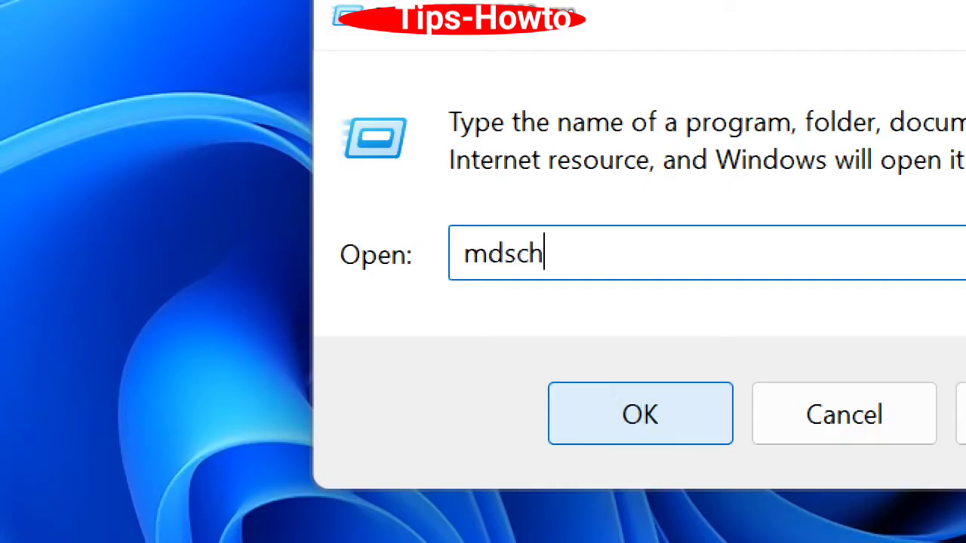
pyautogui.write('d')
pyautogui.click(646, 430)
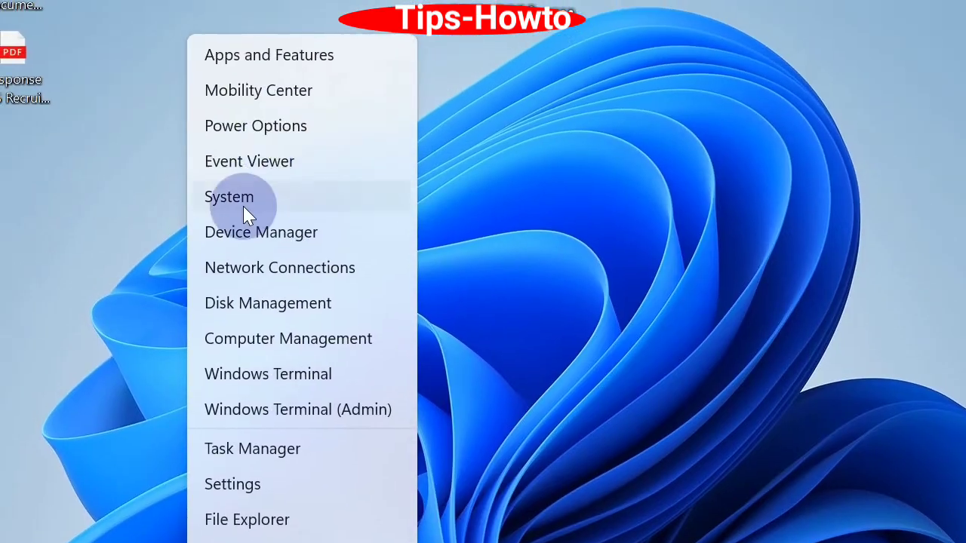
# Open Device Manager and start a driver update for the Realtek RTL8822CE 802.11ac PCIe Adapter
pyautogui.click(242, 234)
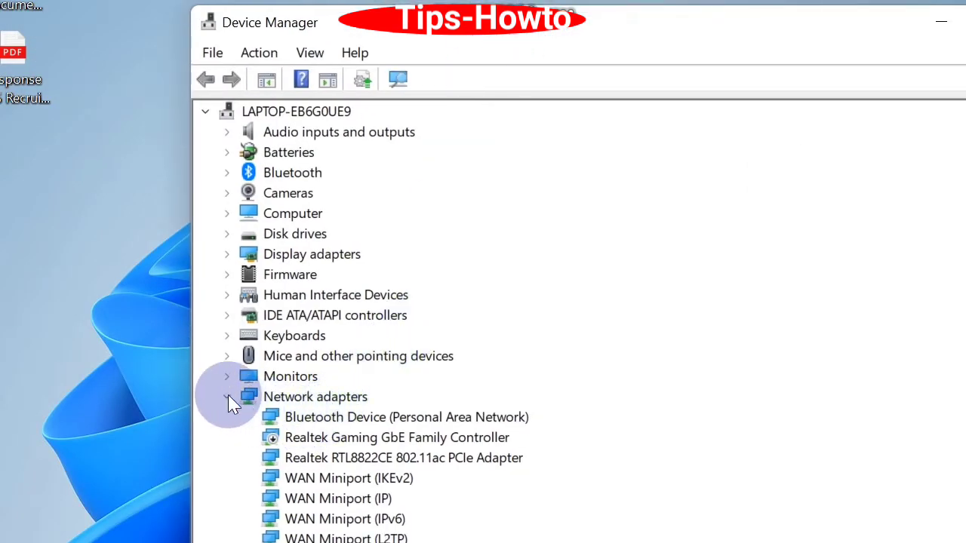
pyautogui.rightClick(387, 457)
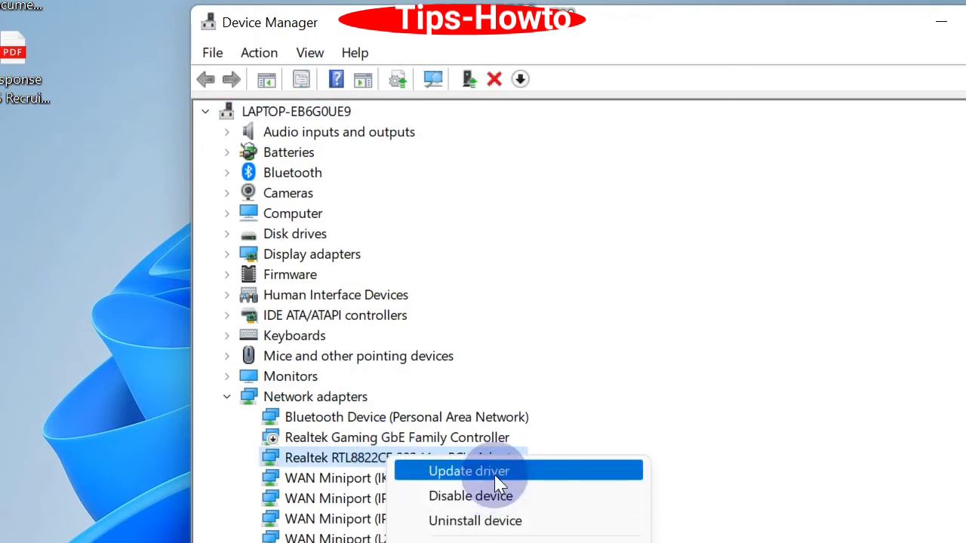
pyautogui.click(496, 475)
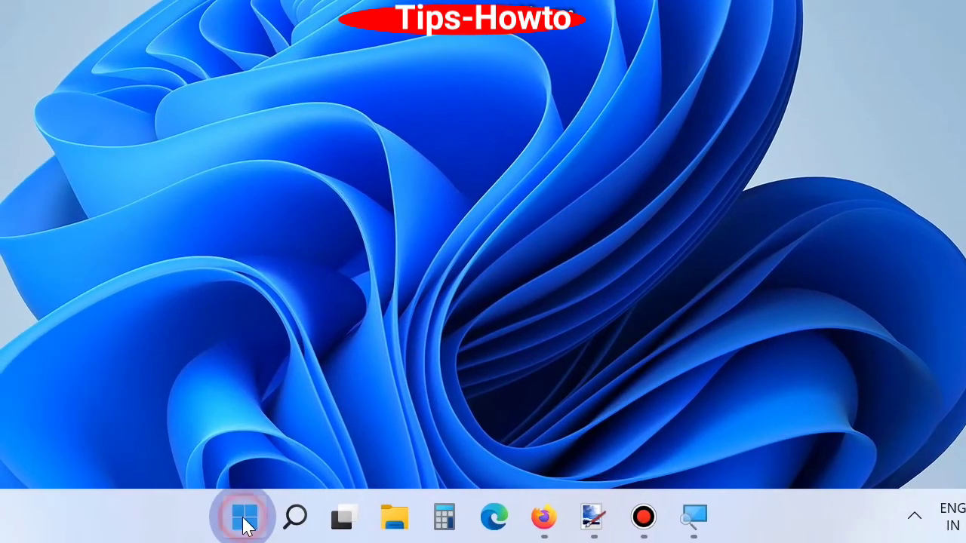
# Open the system storage settings and go to the cleanup recommendations
pyautogui.click(245, 519)
pyautogui.click(415, 75)
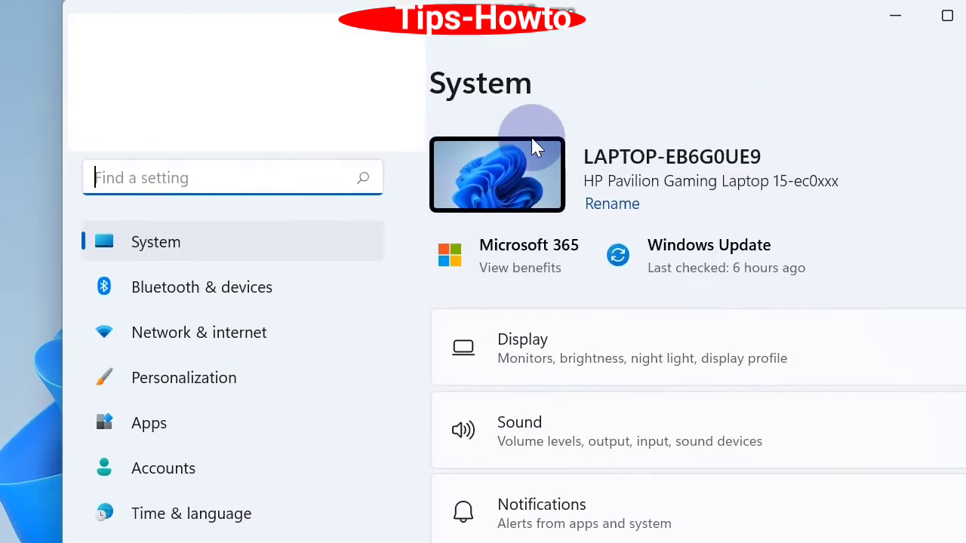
pyautogui.scroll(-2, 566, 430)
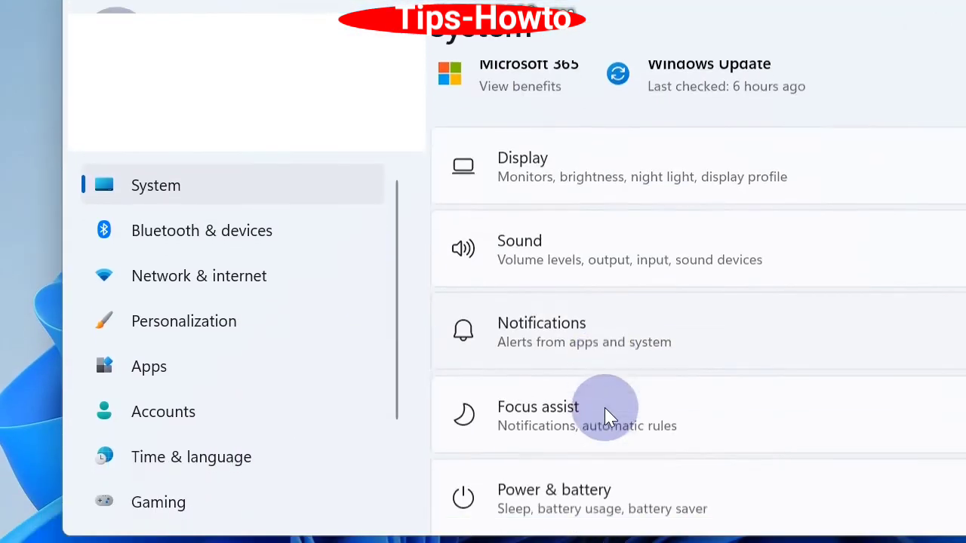
pyautogui.scroll(-2, 609, 415)
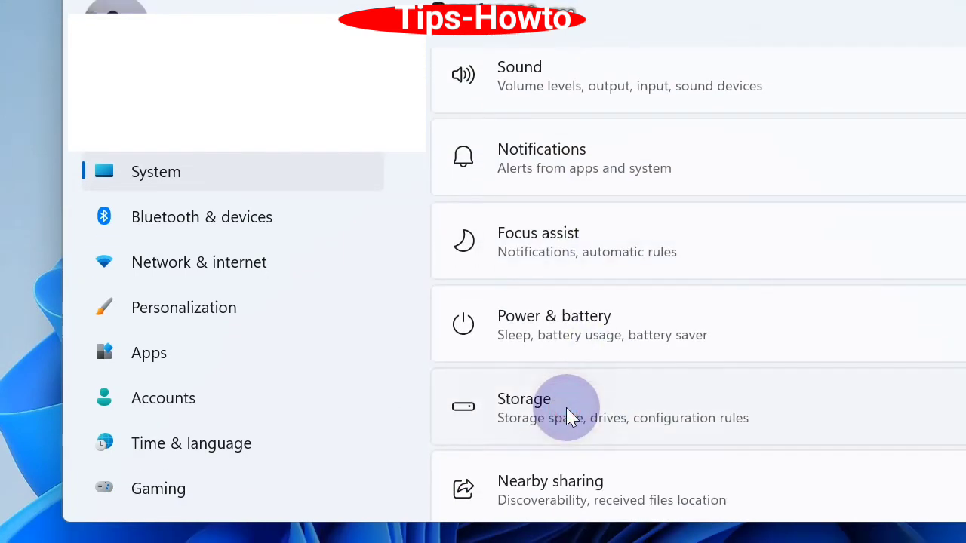
pyautogui.click(567, 412)
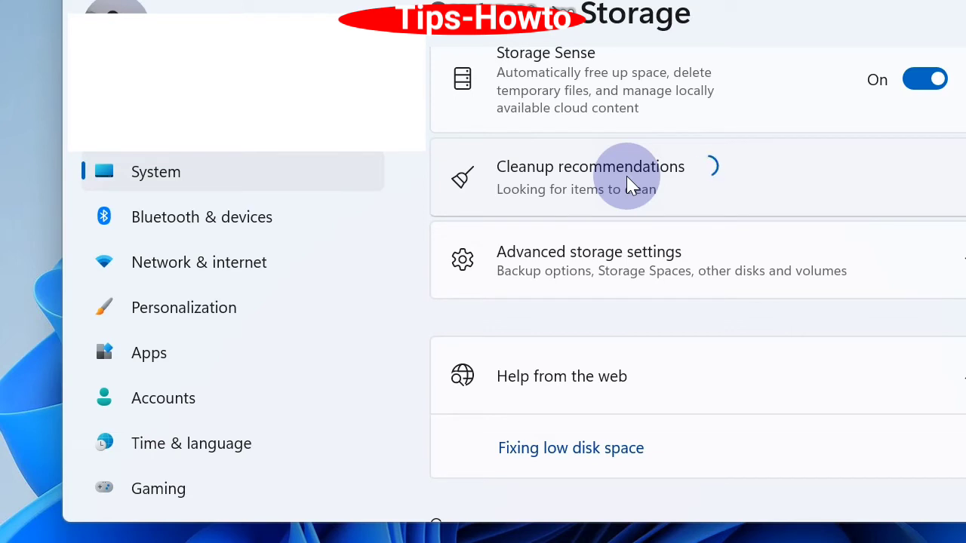
pyautogui.click(627, 179)
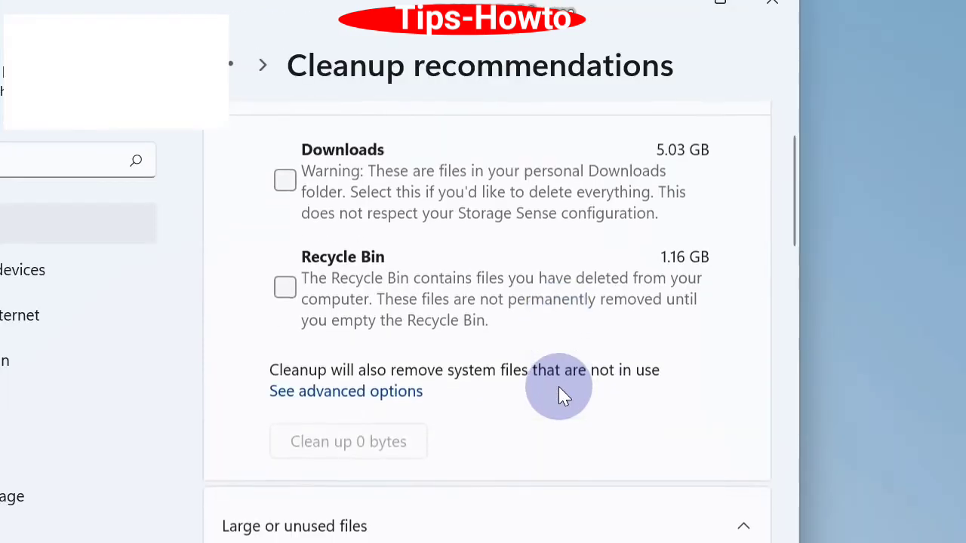
# Select the recent files and older files groups under the large or unused files
pyautogui.scroll(2, 558, 393)
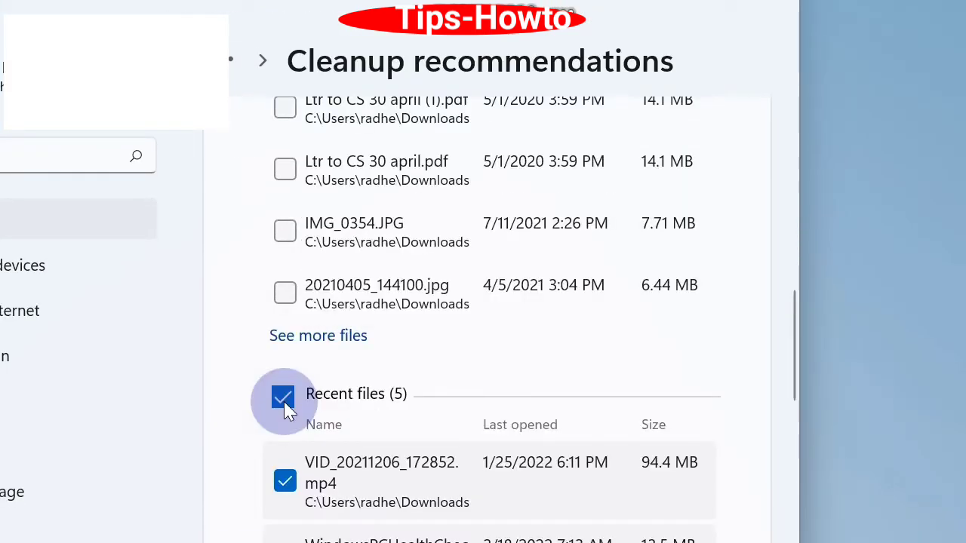
pyautogui.scroll(5, 284, 401)
pyautogui.scroll(3, 284, 402)
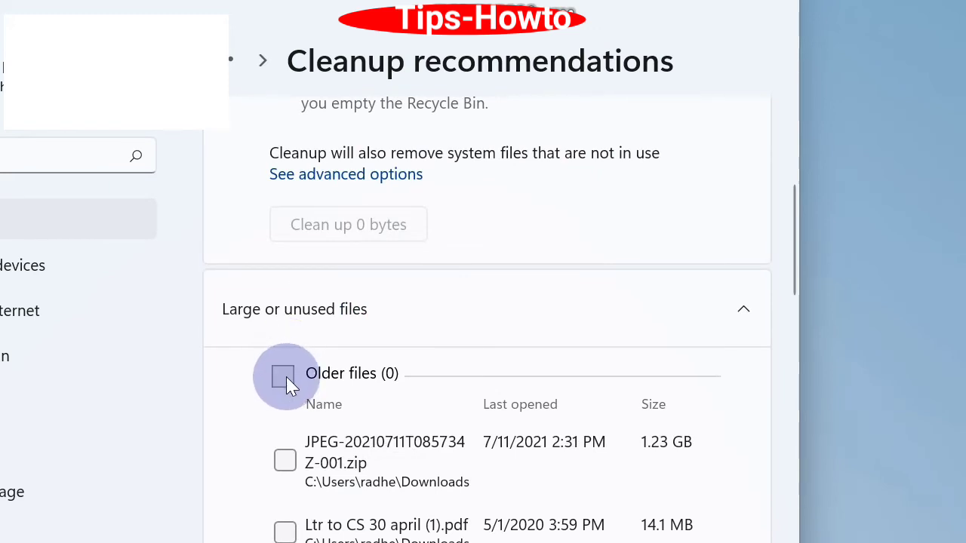
pyautogui.click(286, 377)
# Select Downloads and Recycle Bin under the temporary files for cleanup
pyautogui.scroll(3, 480, 409)
pyautogui.scroll(1, 480, 408)
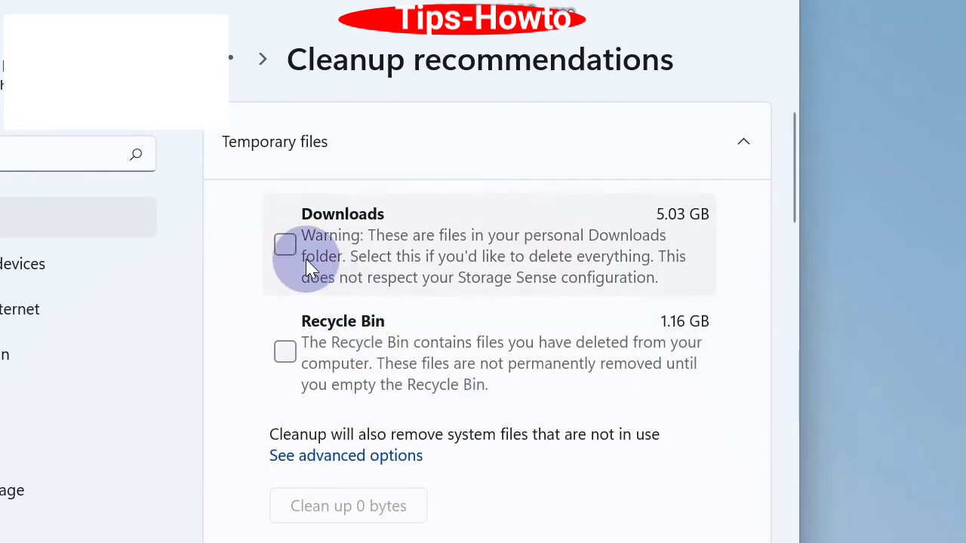
pyautogui.click(292, 242)
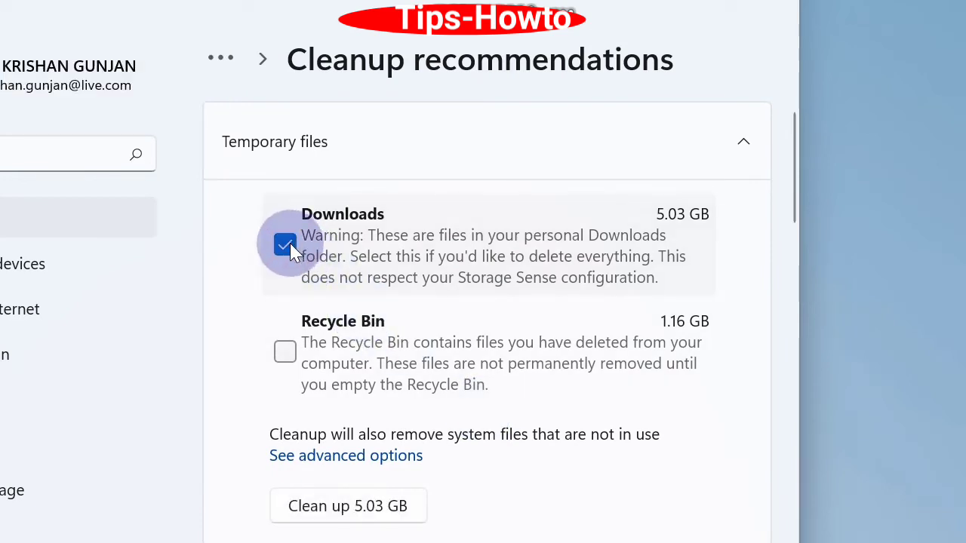
pyautogui.click(286, 353)
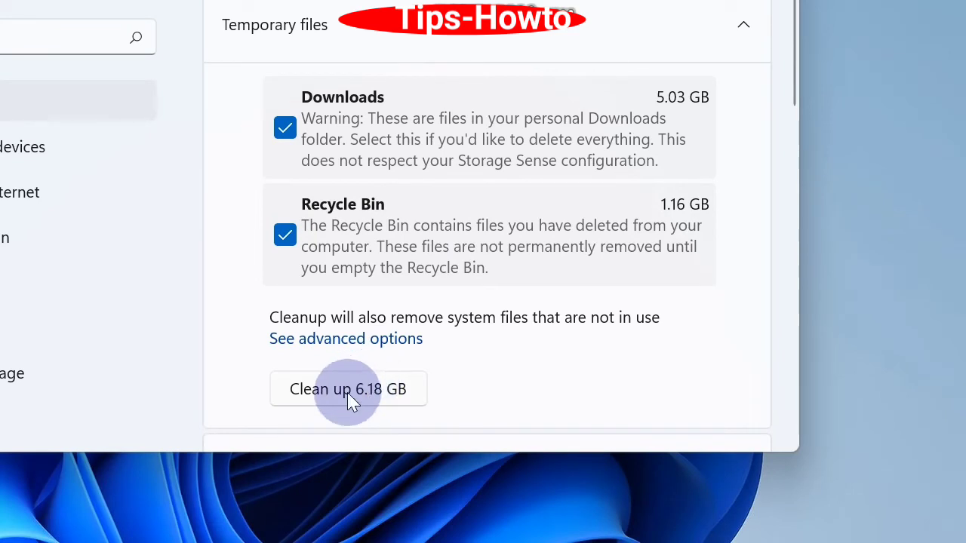
# Review the large or unused files and the remaining groups in the cleanup recommendations
pyautogui.scroll(-9, 425, 394)
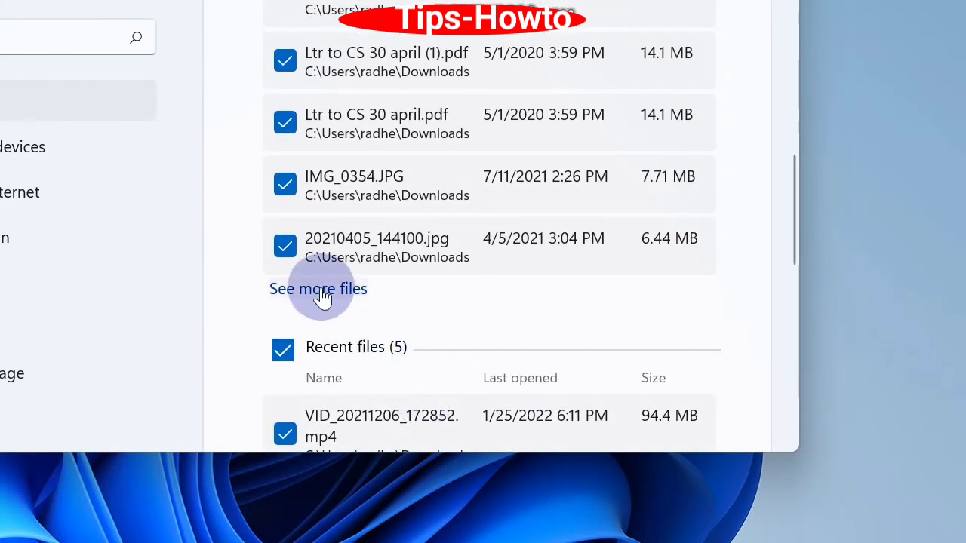
pyautogui.scroll(-5, 357, 317)
pyautogui.scroll(-1, 358, 320)
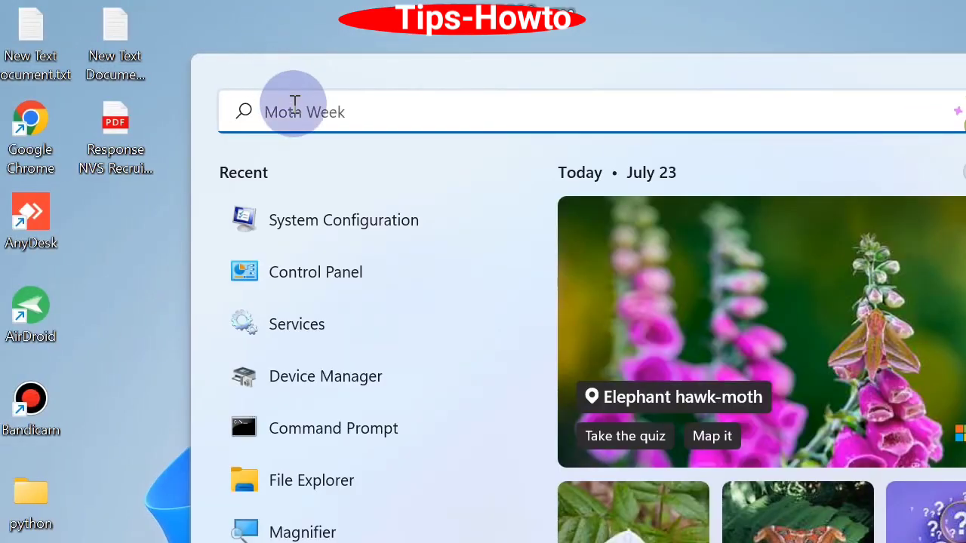
# Search Windows for "windows security" and open the Windows Security app
pyautogui.click(294, 102)
pyautogui.write('windo')
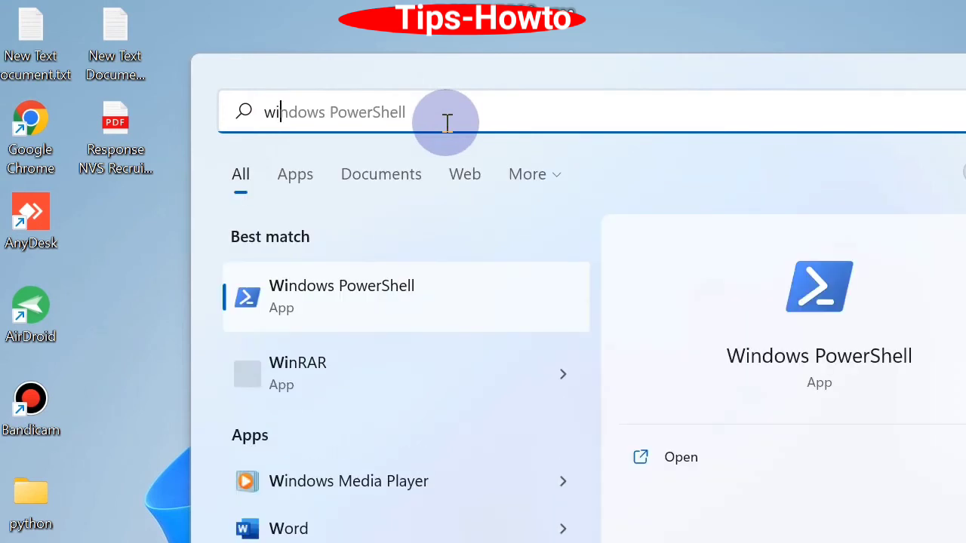
pyautogui.write('ws se')
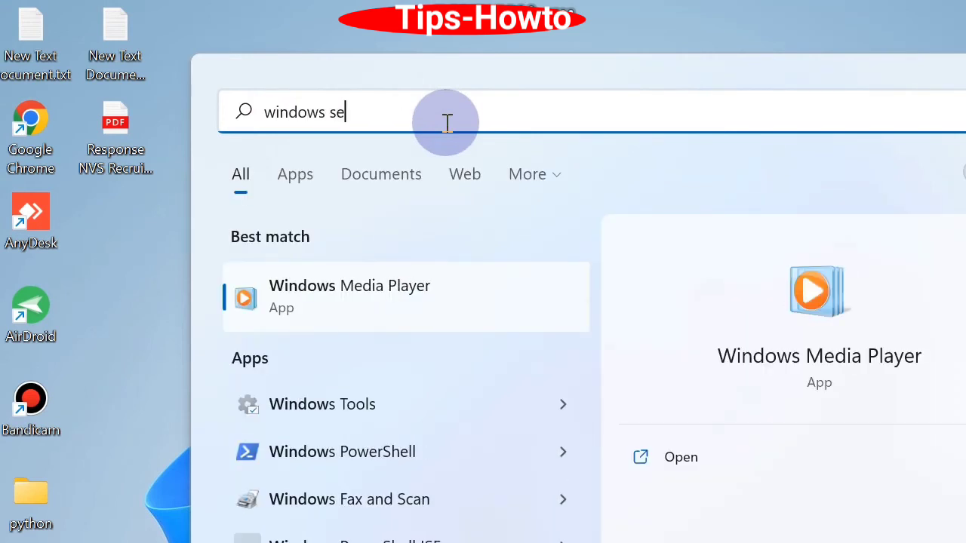
pyautogui.write('curity')
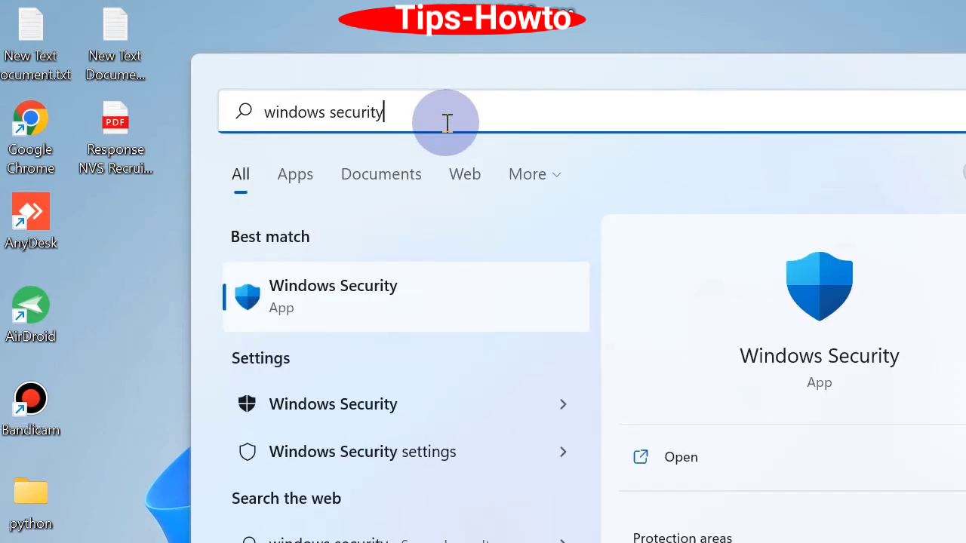
pyautogui.click(335, 306)
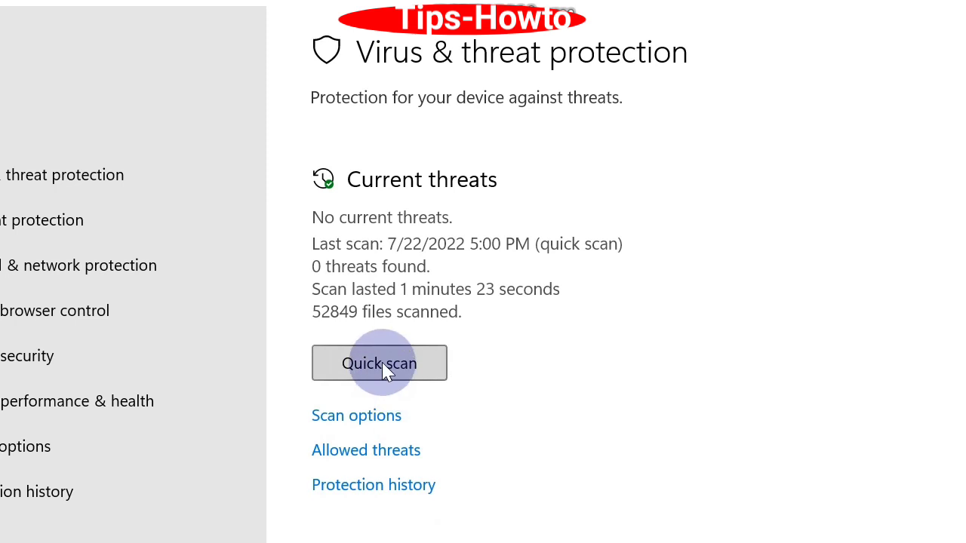
# Open the scan options for virus and threat protection and select Full scan
pyautogui.click(358, 405)
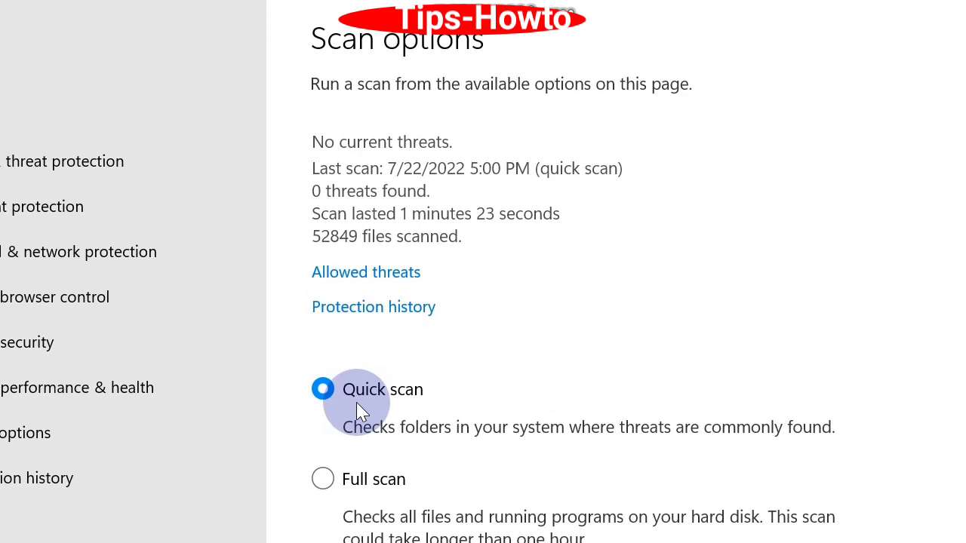
pyautogui.scroll(-3, 356, 402)
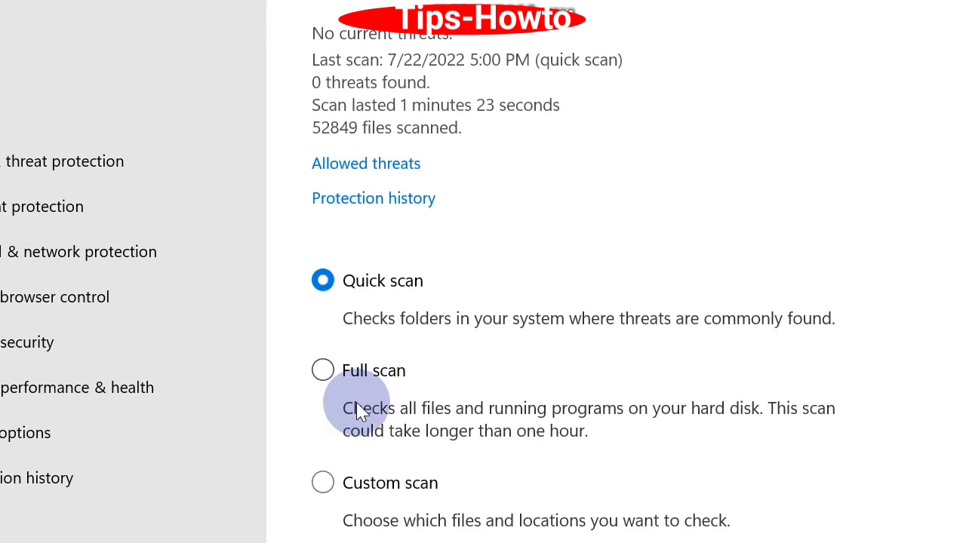
pyautogui.click(323, 371)
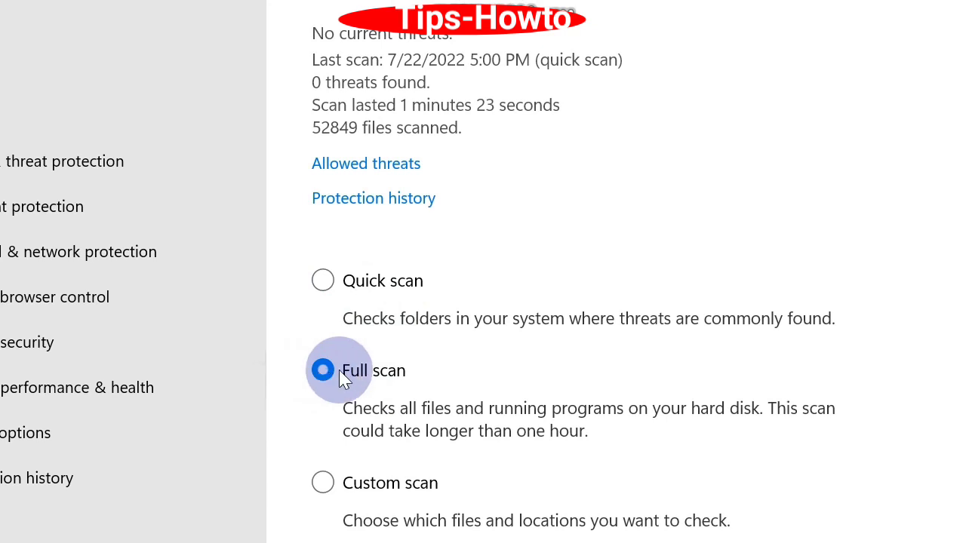
# Change the selected scan type to Microsoft Defender Offline scan
pyautogui.scroll(-3, 328, 374)
pyautogui.scroll(-1, 332, 404)
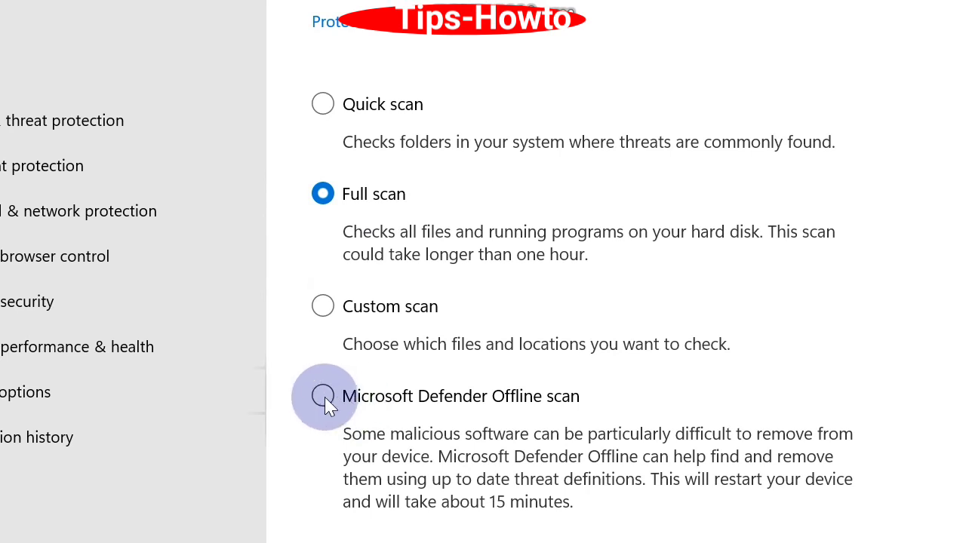
pyautogui.click(324, 397)
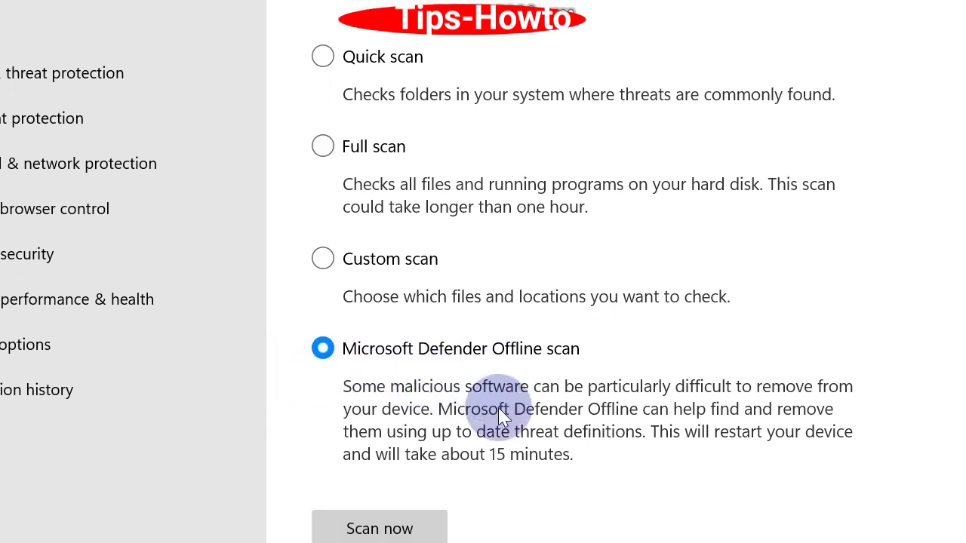